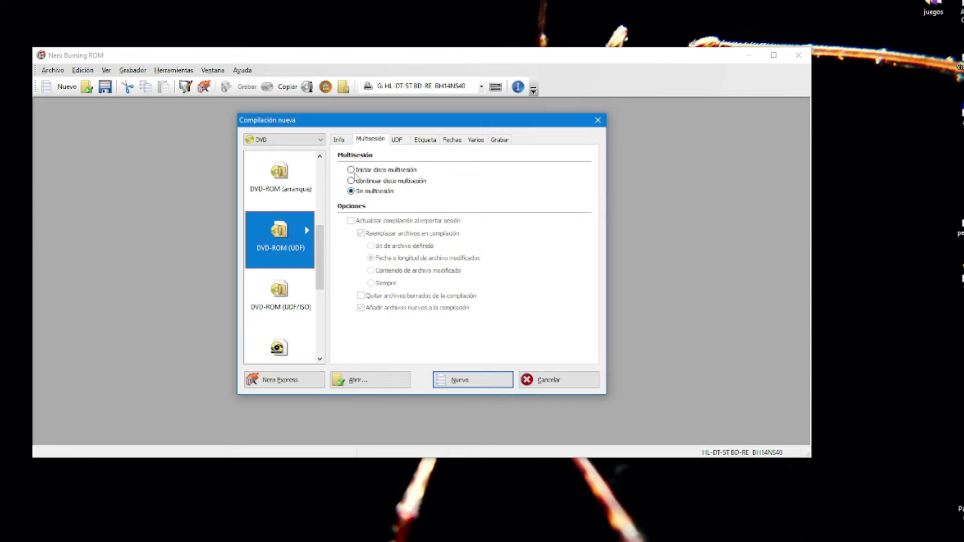
Create a DVD-ROM (UDF) compilation with Sin multisesión and the Xbox (TM) compatibility mode enabled in the UDF file system options.
click(360, 171)
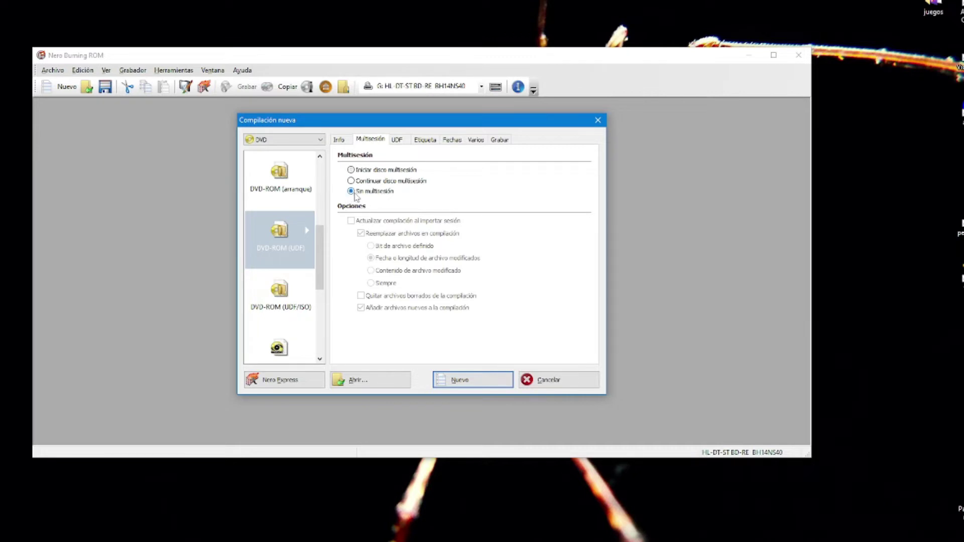
click(397, 140)
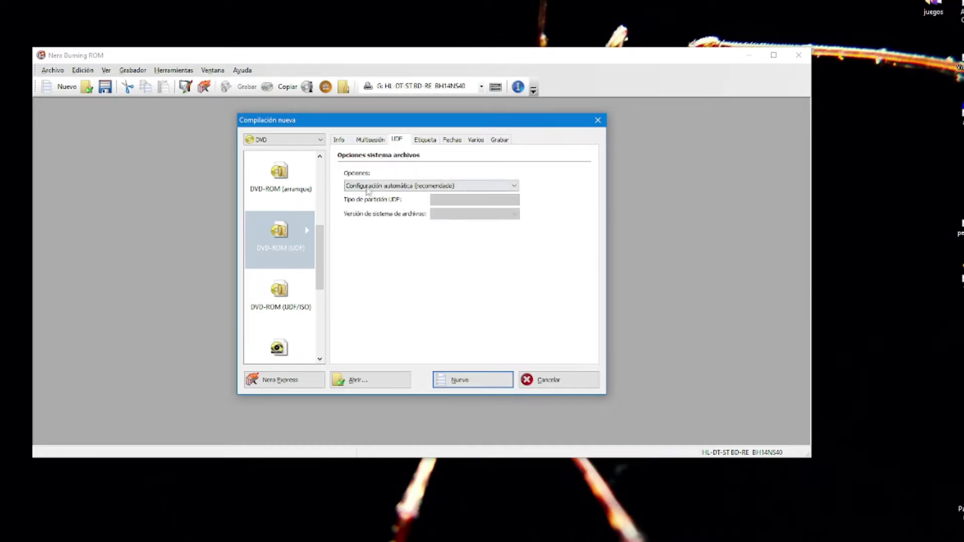
click(390, 186)
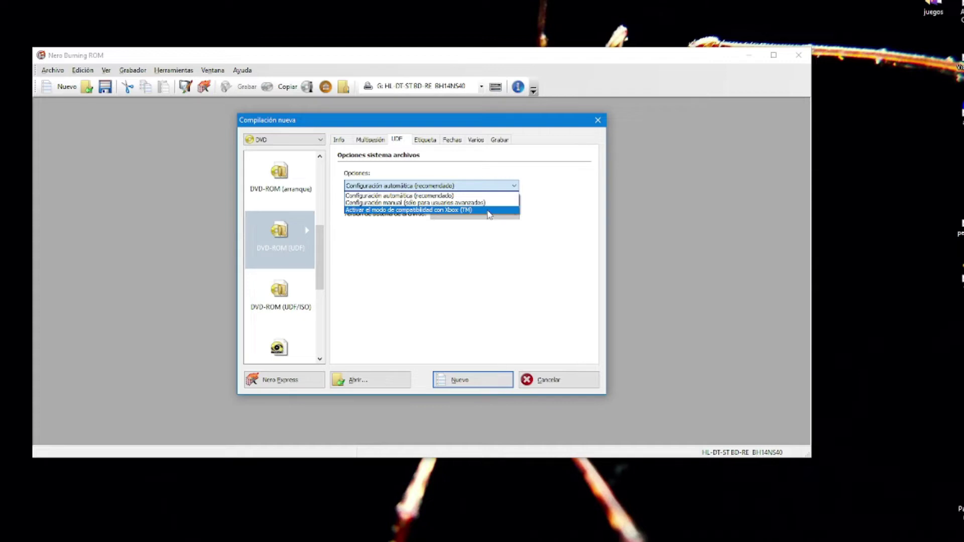
click(488, 211)
drag(418, 203, 451, 195)
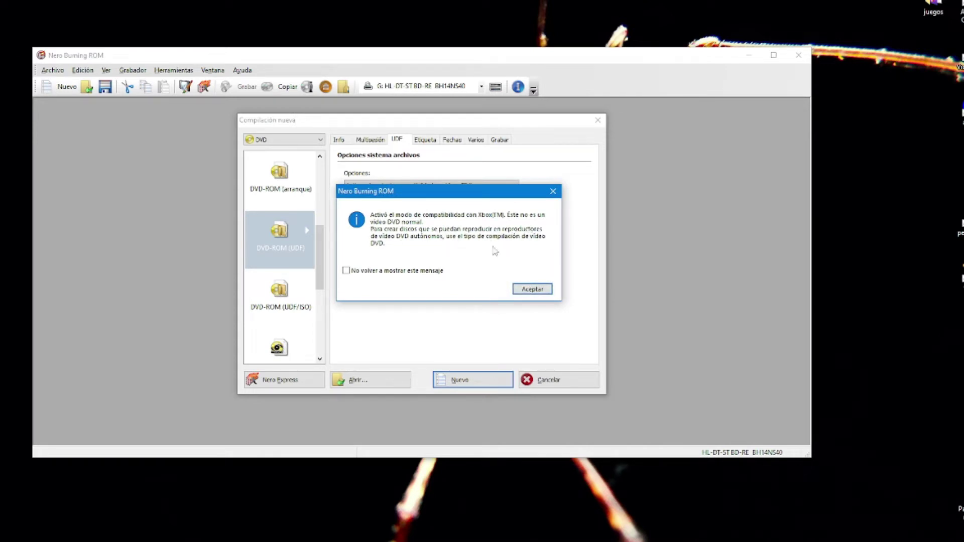
click(532, 291)
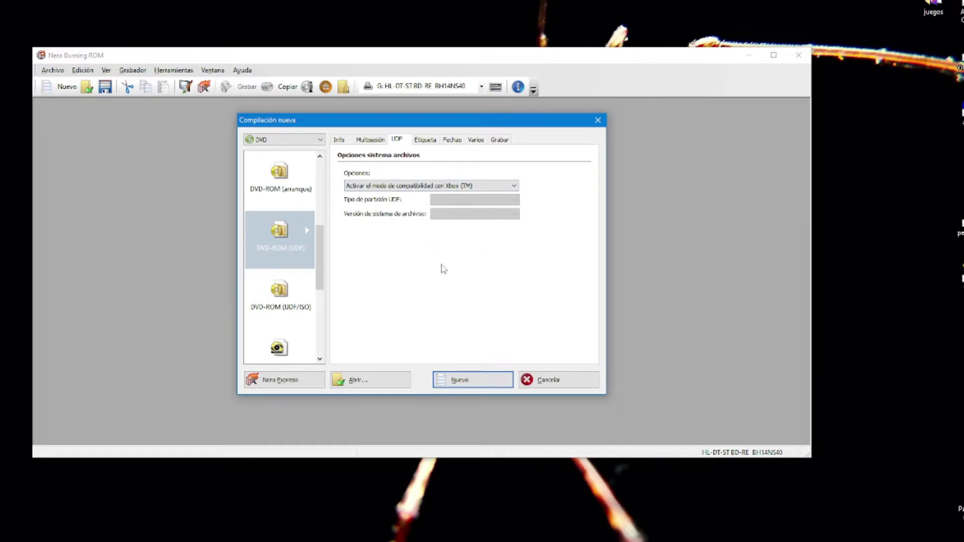
click(492, 382)
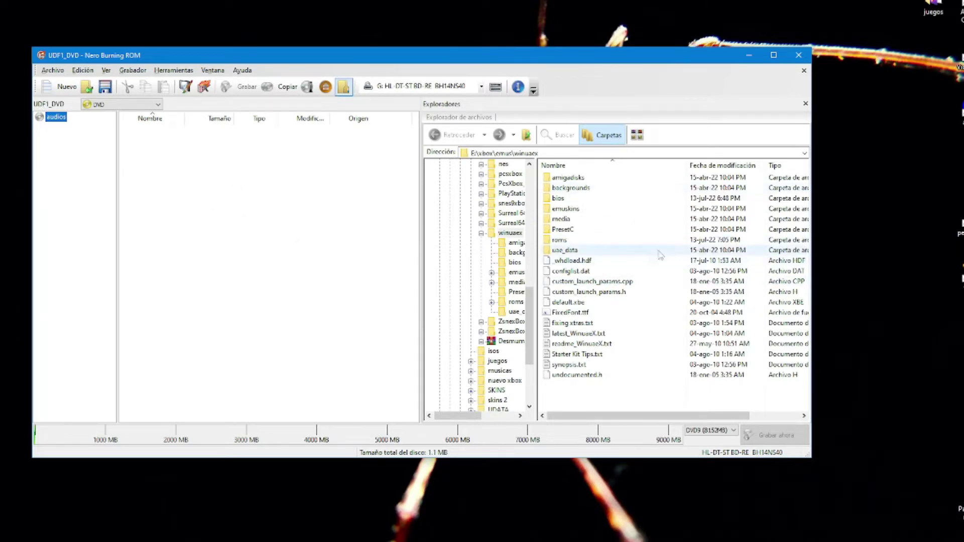
Add all files and folders from E:\xbox\emus\winuaex to the DVD compilation and start the burn command.
drag(616, 392, 559, 182)
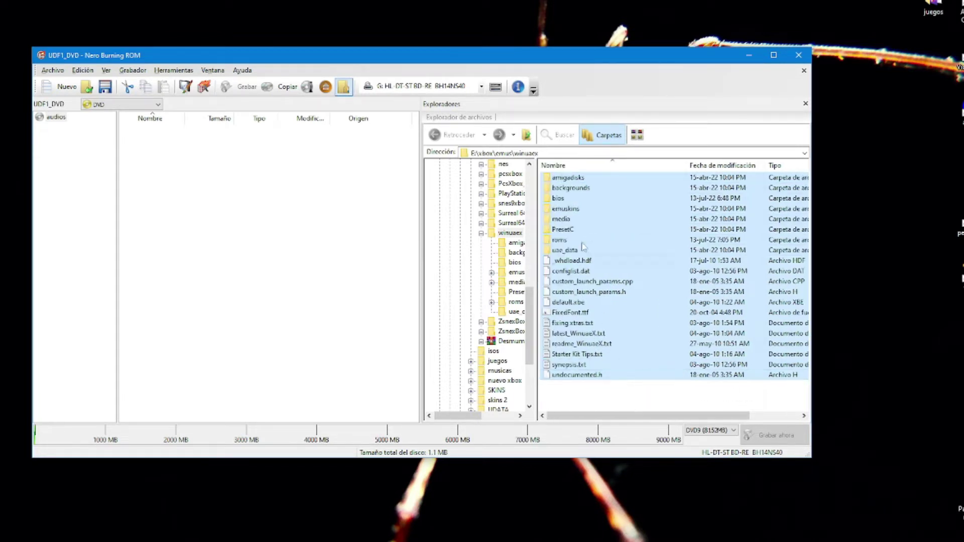
drag(603, 399, 556, 175)
drag(572, 183, 289, 193)
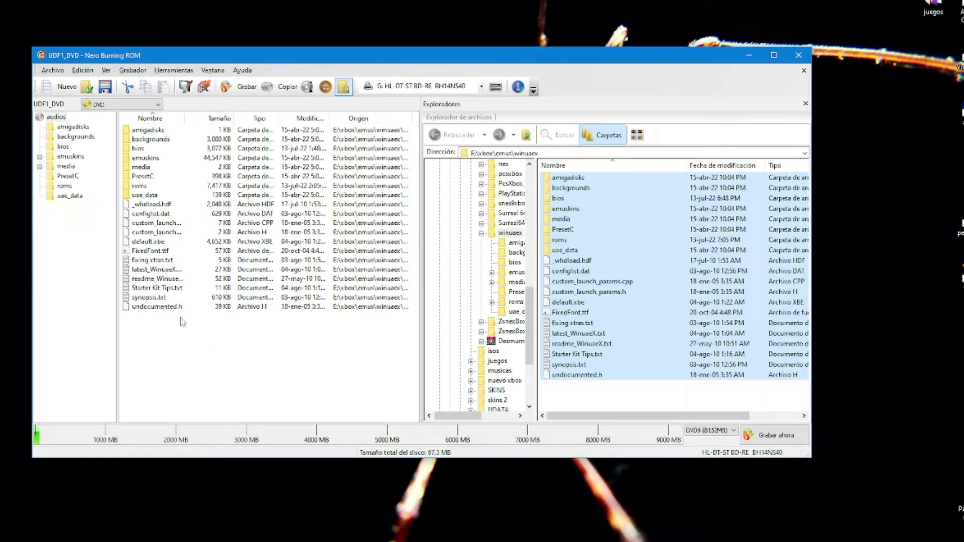
click(150, 242)
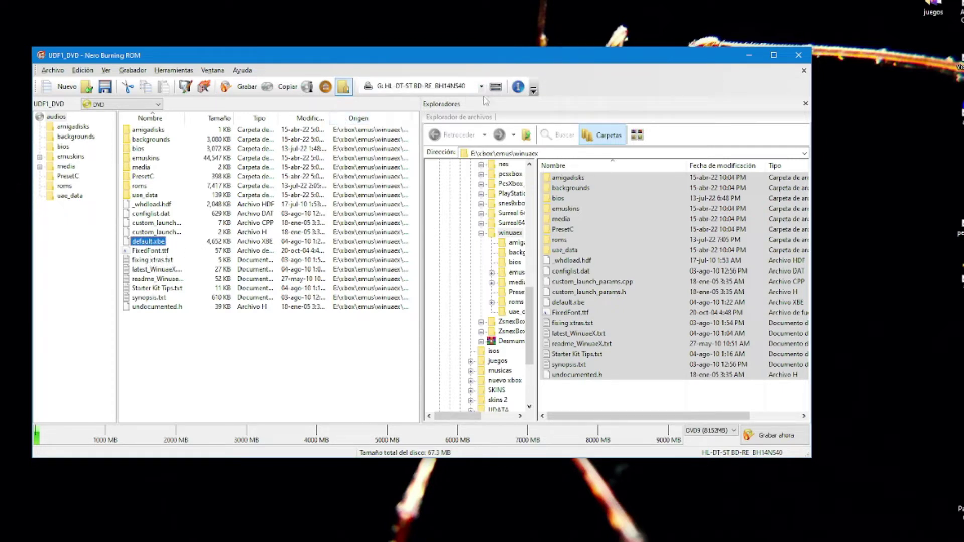
click(246, 90)
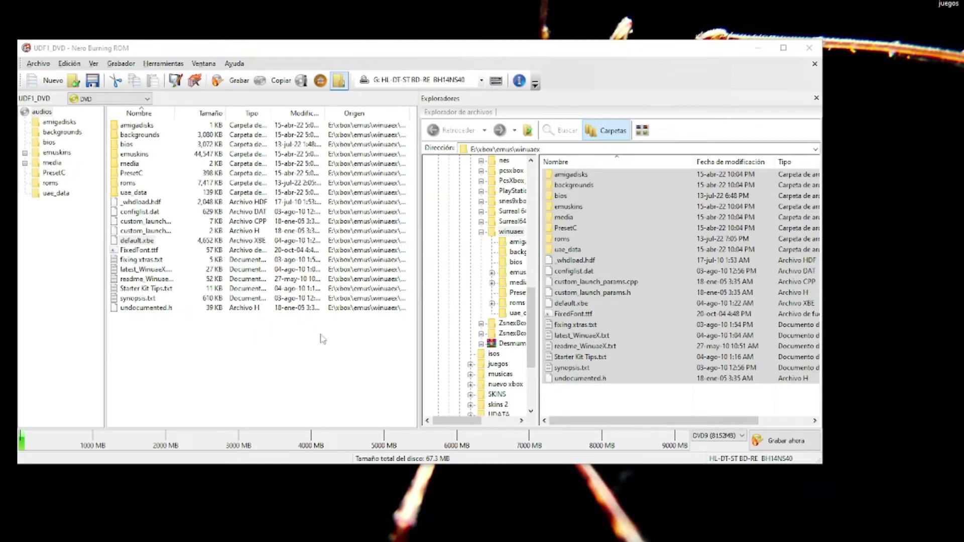
Start a new compilation for a CD, set it to Sin multisesión and choose the CD-ROM (UDF) type.
click(123, 101)
click(131, 100)
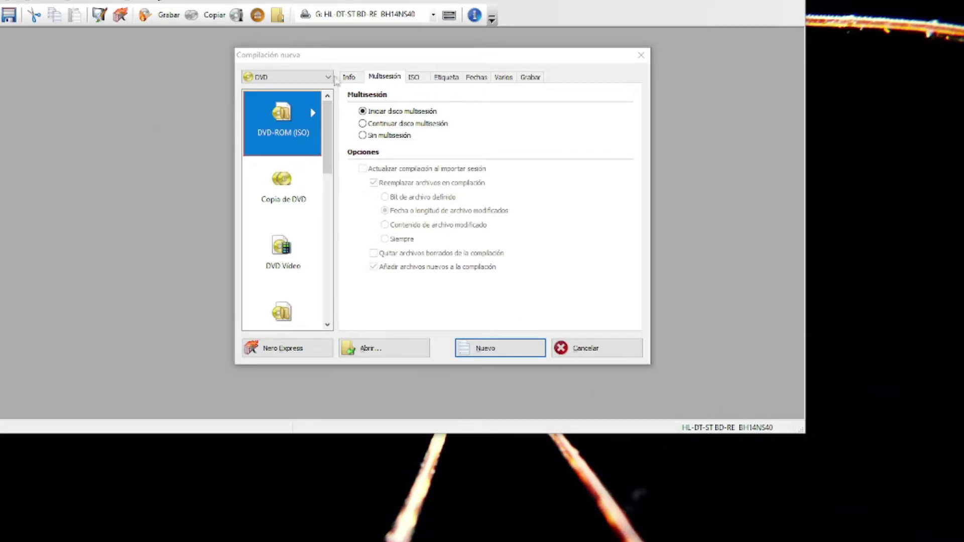
click(296, 78)
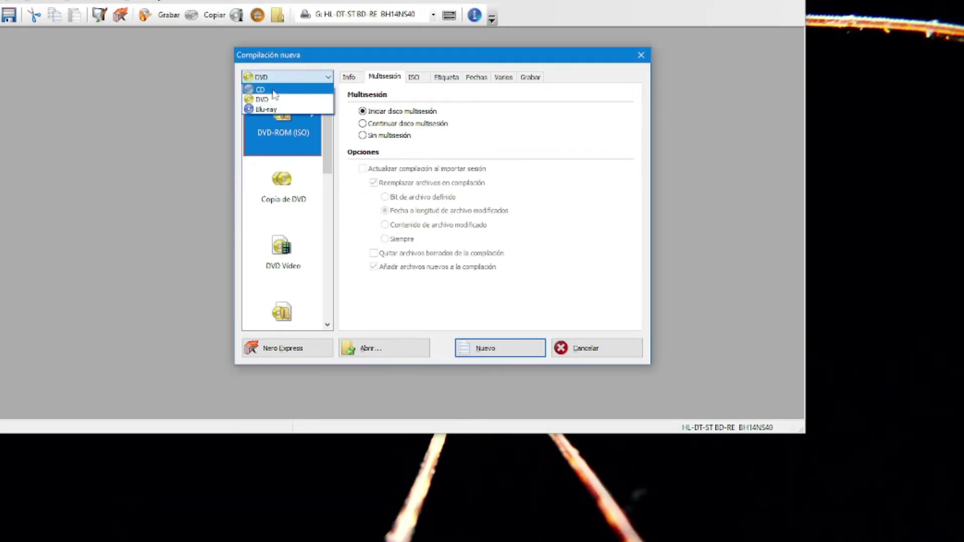
click(281, 92)
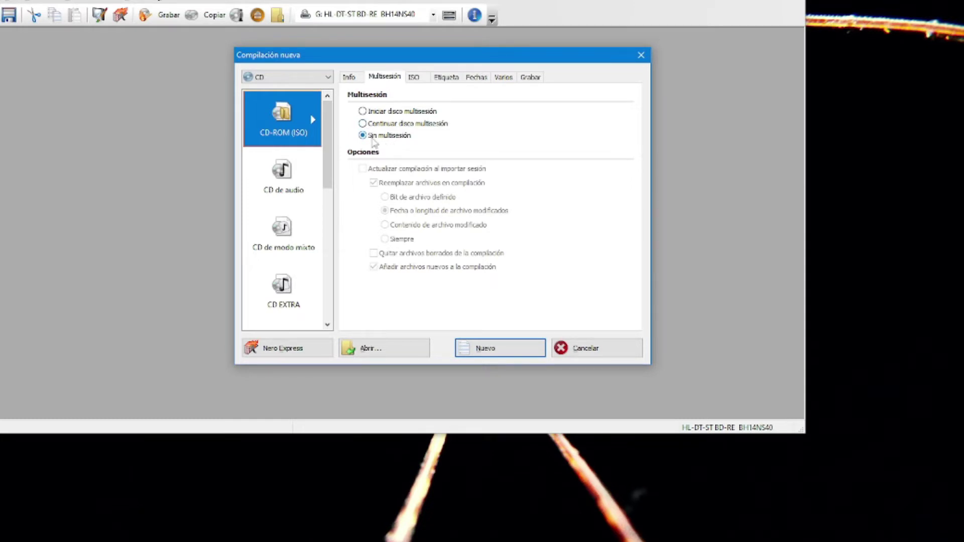
click(388, 112)
click(362, 140)
drag(329, 130, 332, 211)
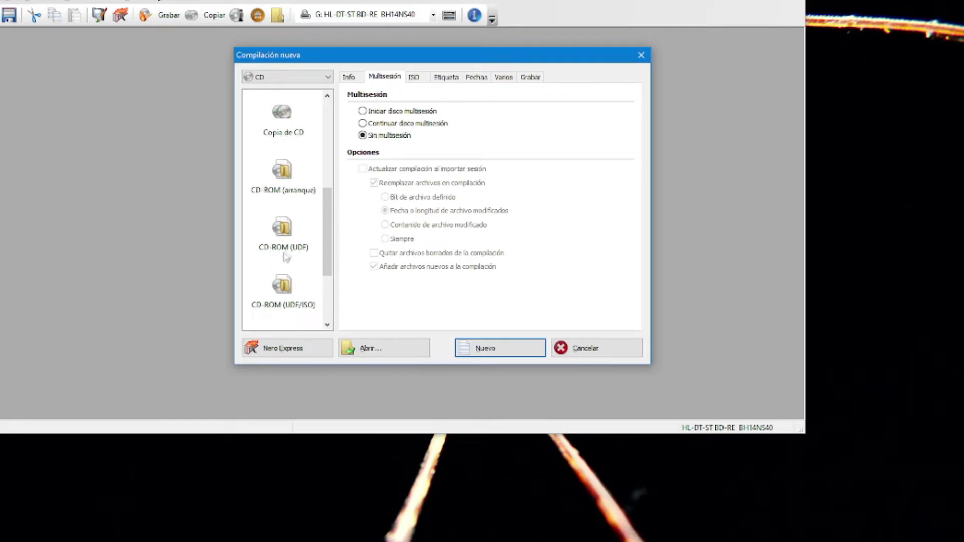
click(283, 234)
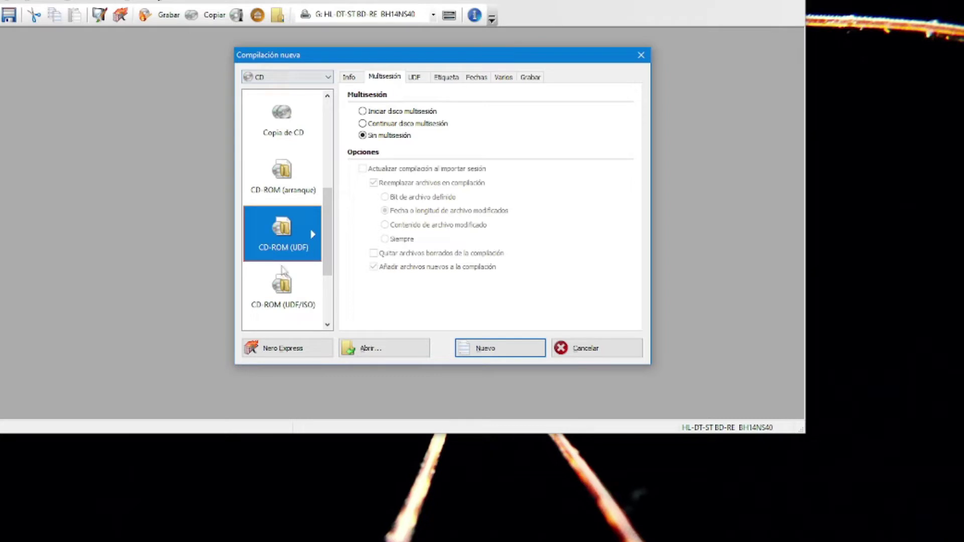
Try the Iniciar disco multisesión setting and check which UDF file system options are offered.
click(399, 112)
click(414, 77)
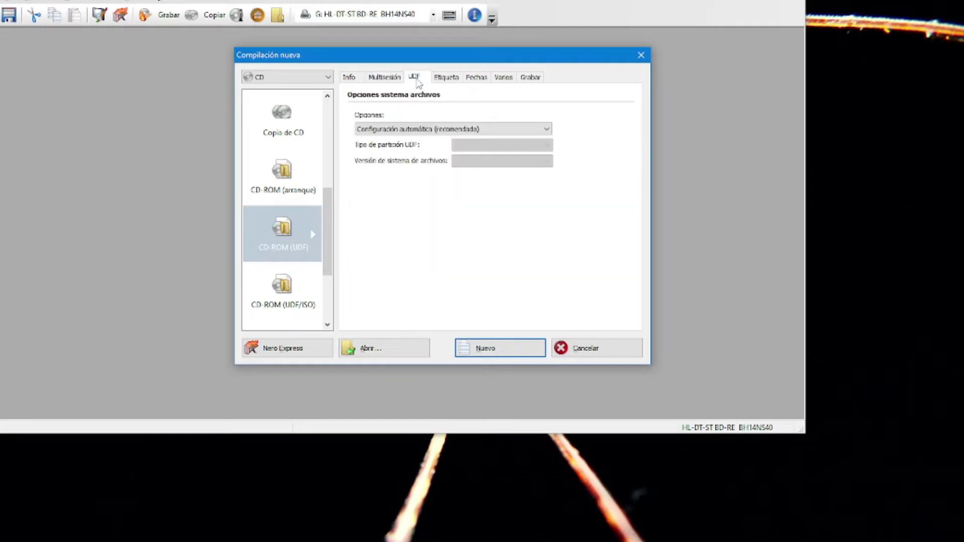
click(434, 129)
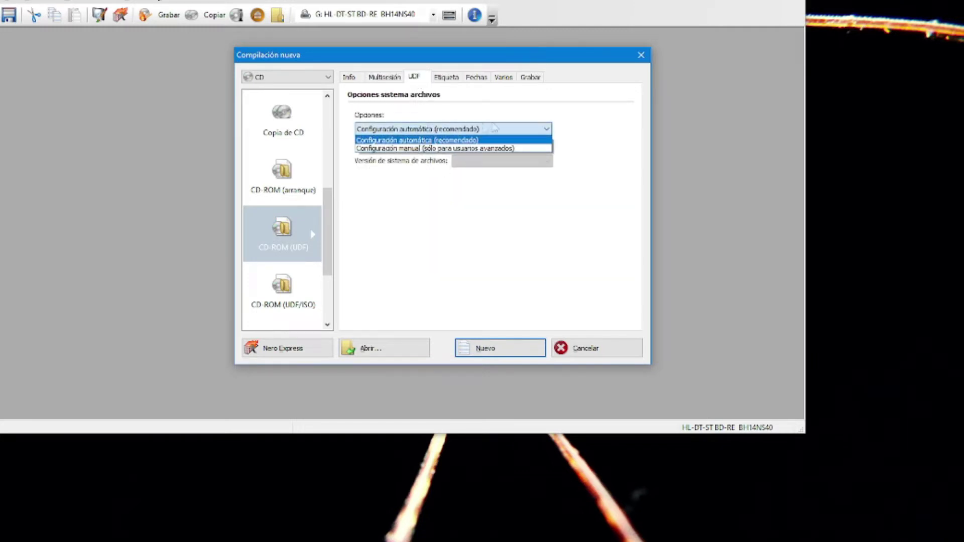
click(595, 148)
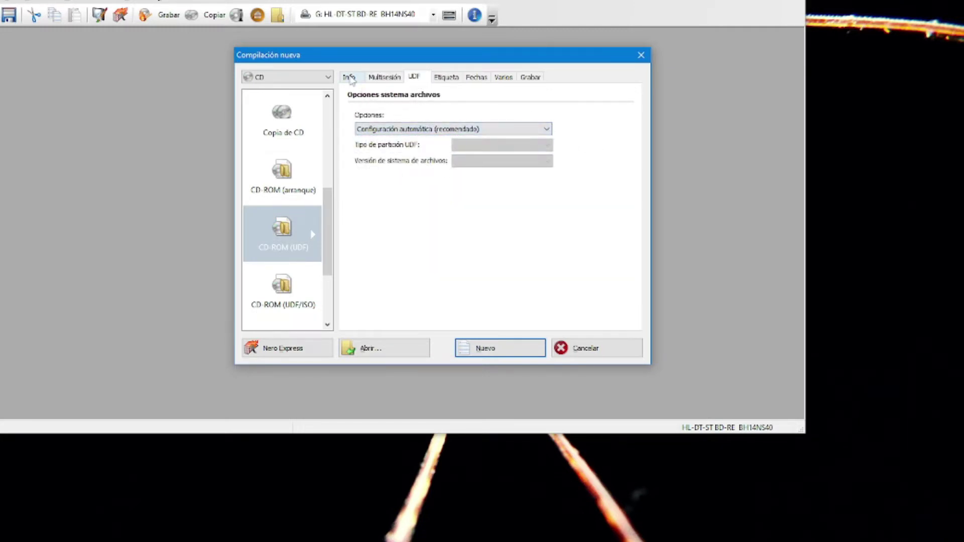
Set the CD to Sin multisesión, enable the Xbox (TM) compatibility mode in the UDF options and create the compilation.
click(382, 79)
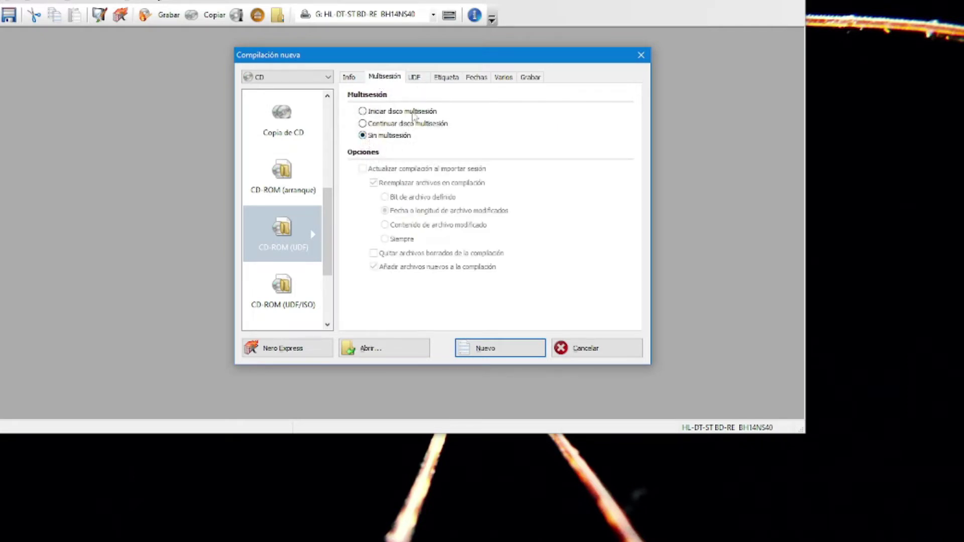
click(415, 79)
click(418, 129)
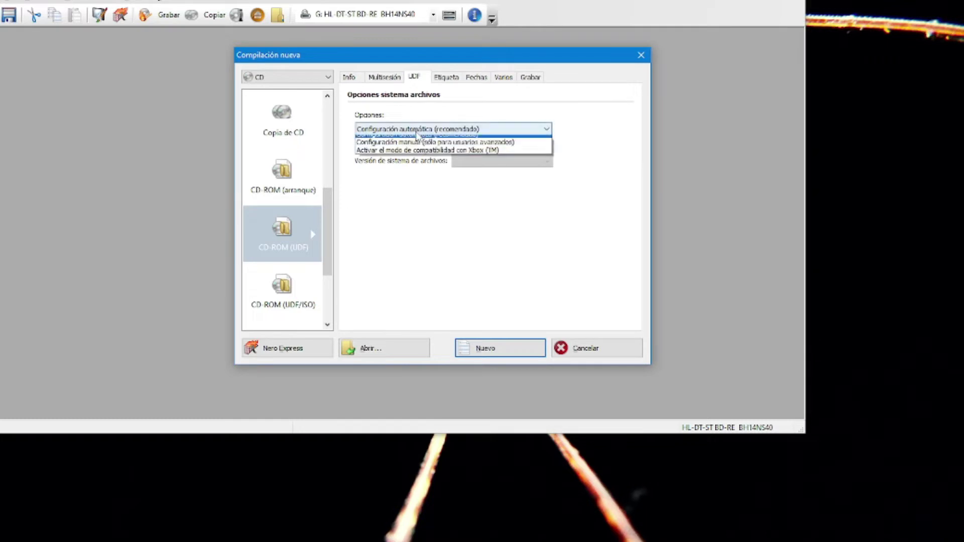
click(439, 157)
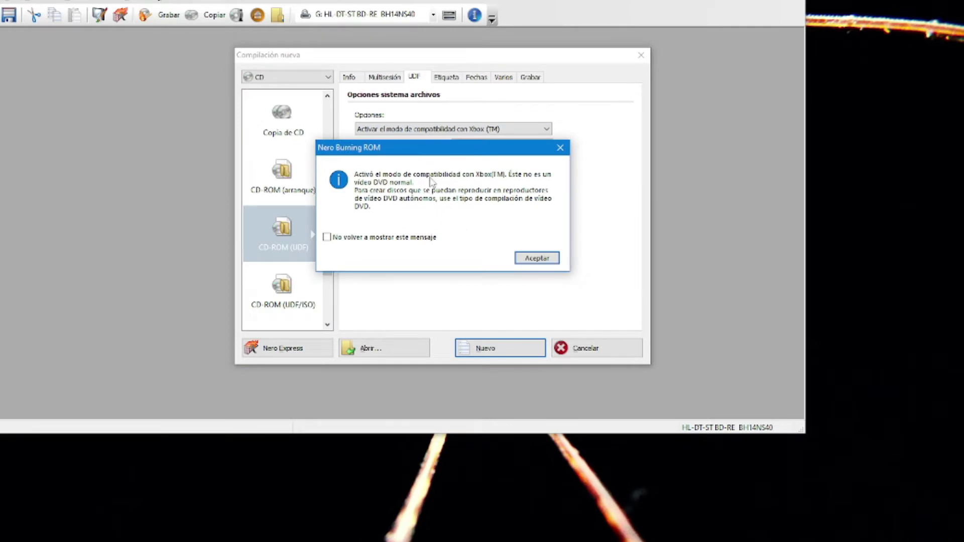
click(535, 258)
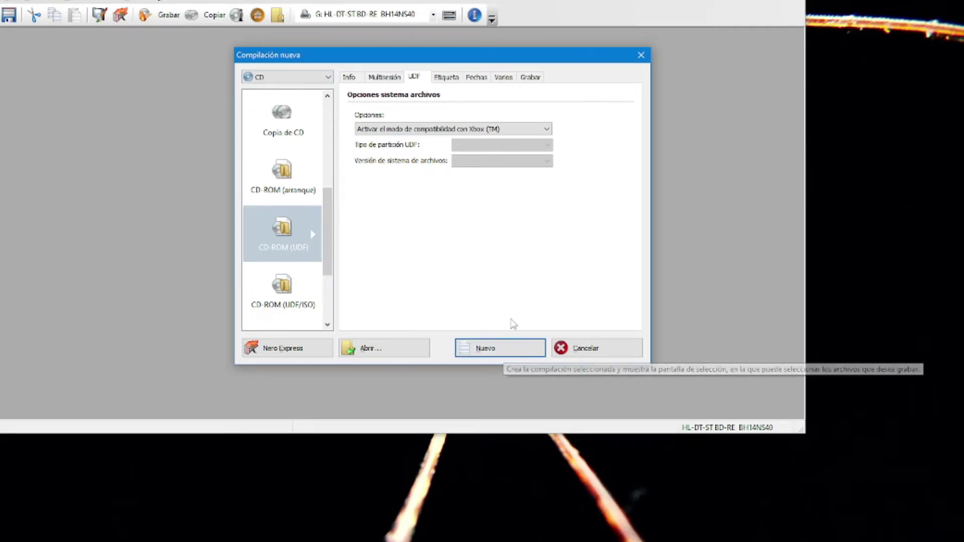
click(518, 349)
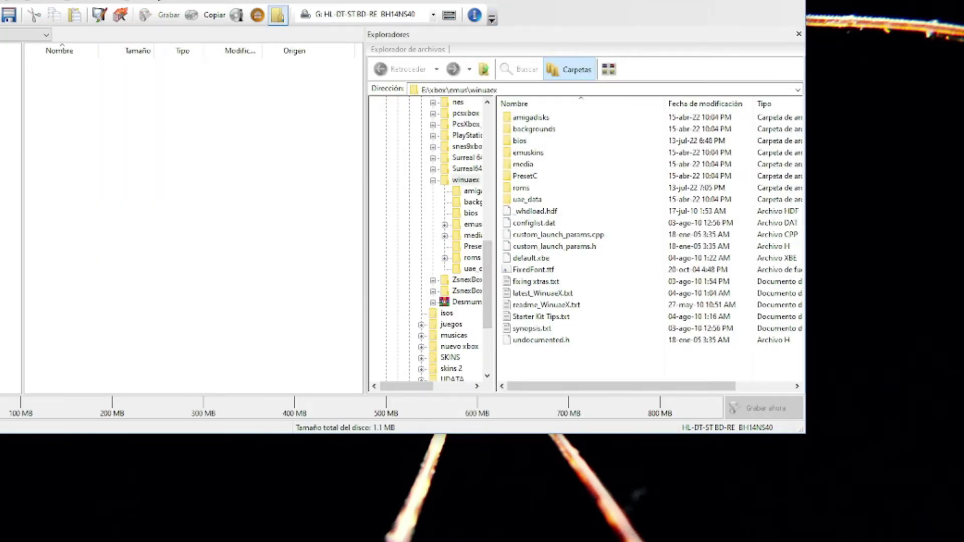
Switch to File Explorer and examine the contents of the PcsXbox_V23 folder and its parent folder.
click(86, 541)
click(224, 540)
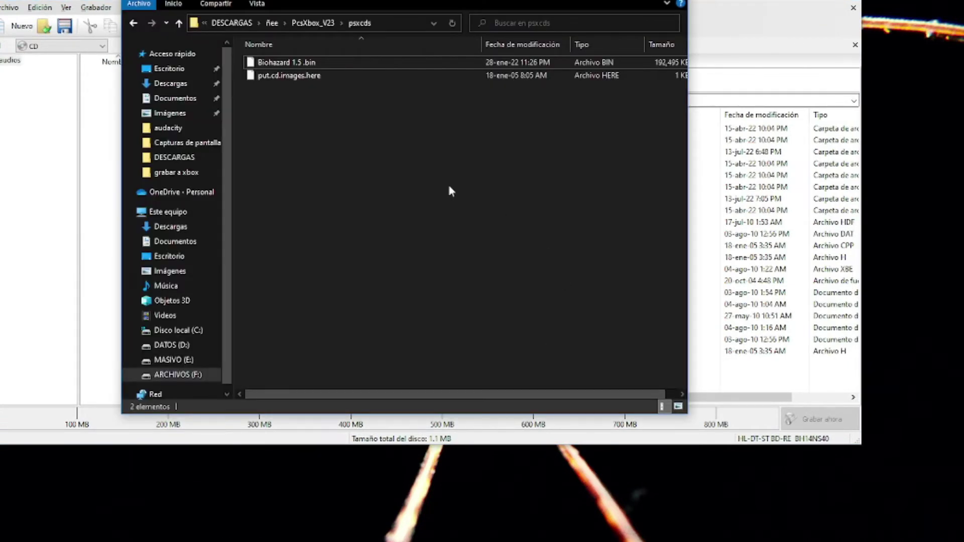
key(BackSpace)
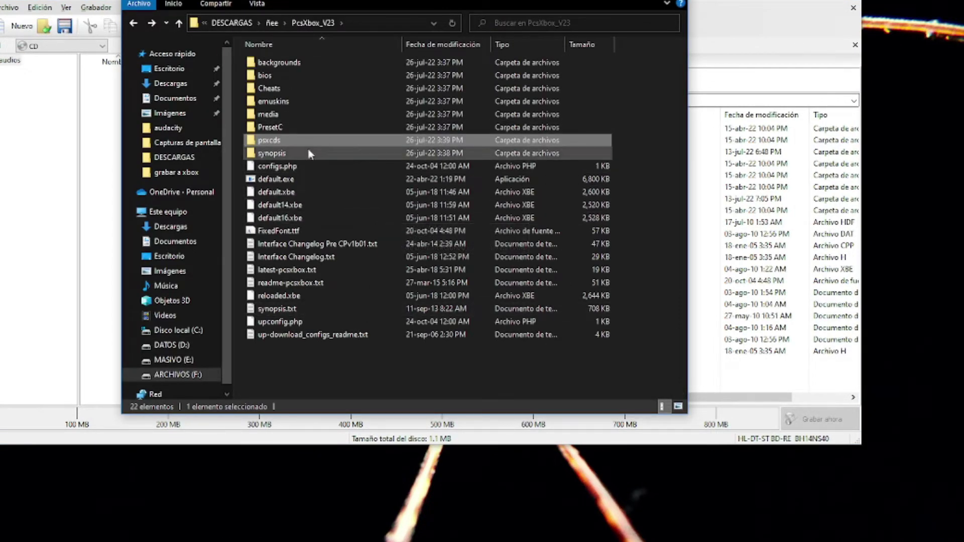
key(BackSpace)
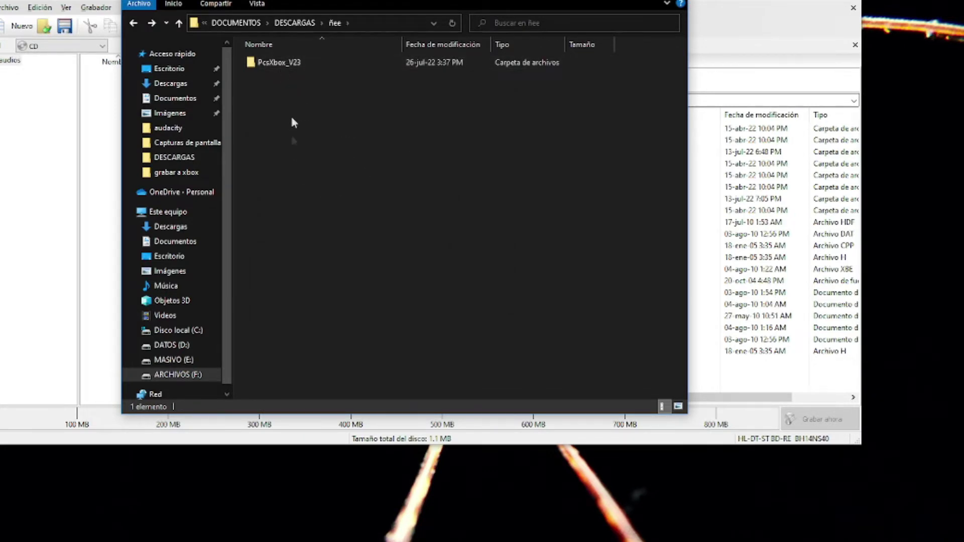
double_click(280, 65)
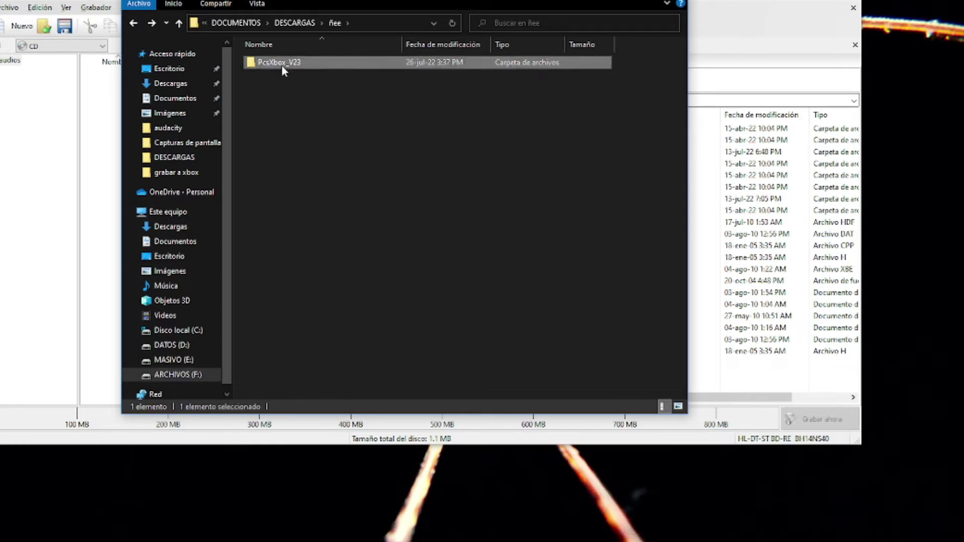
drag(339, 372, 246, 81)
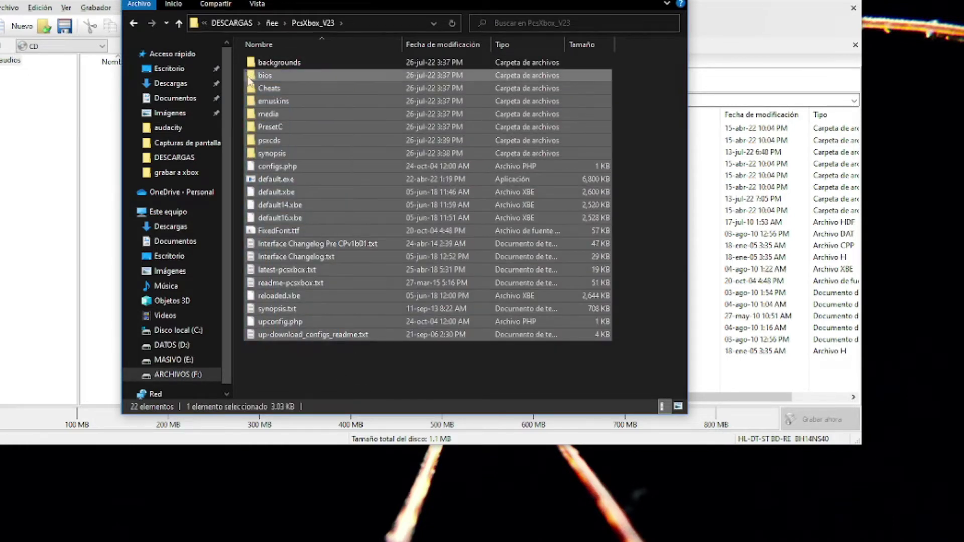
click(368, 362)
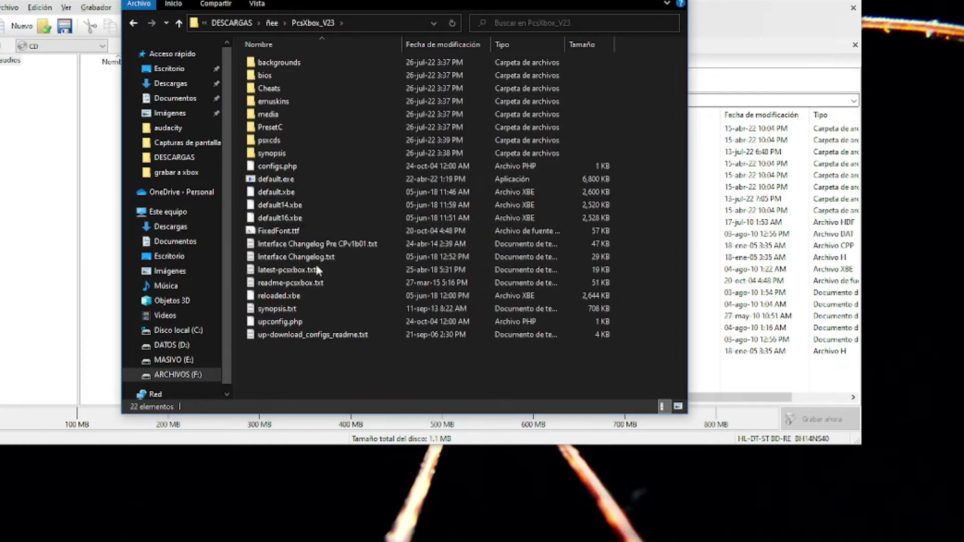
Delete the put.cd.images.here file from the psxcds folder inside PcsXbox_V23.
double_click(291, 140)
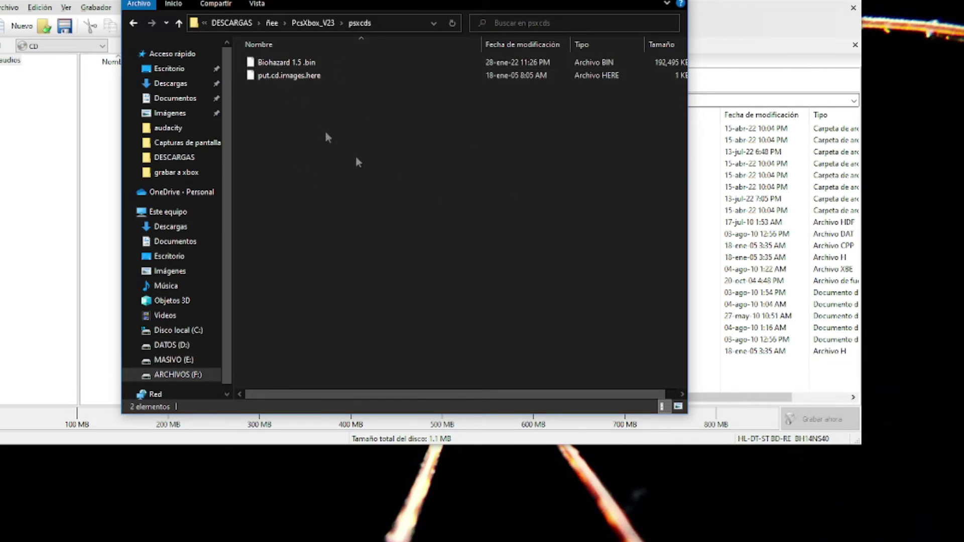
click(280, 77)
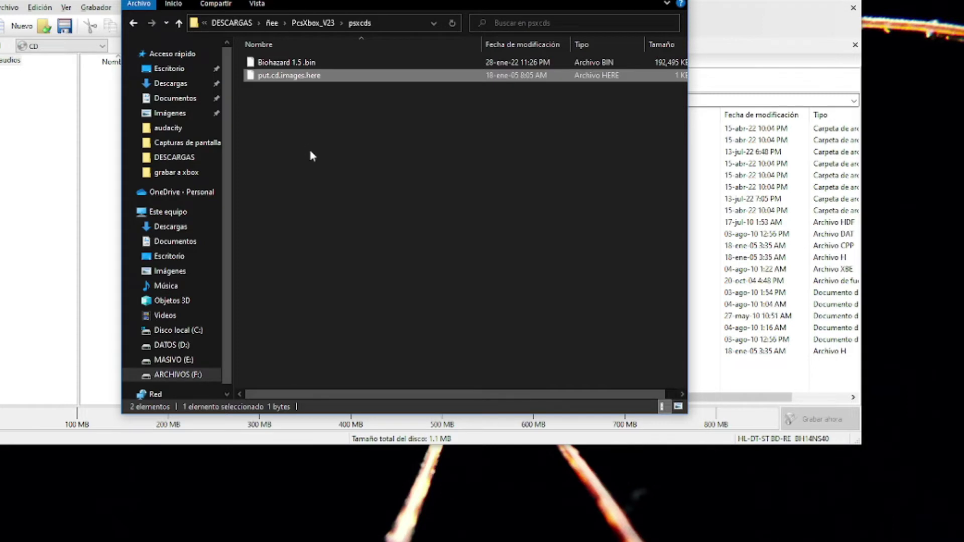
key(Delete)
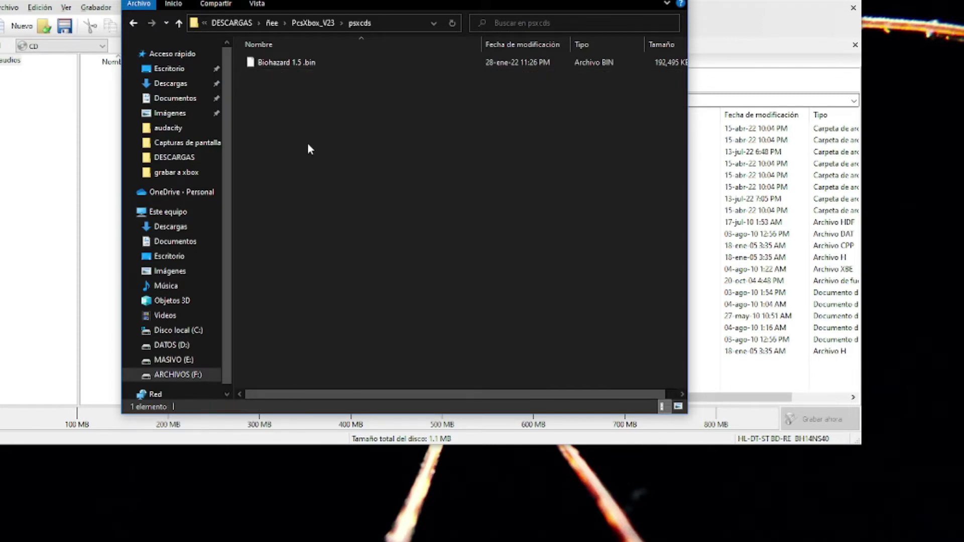
Review all the contents of the PcsXbox_V23 folder by selecting them, and return to its parent folder.
key(alt+Up)
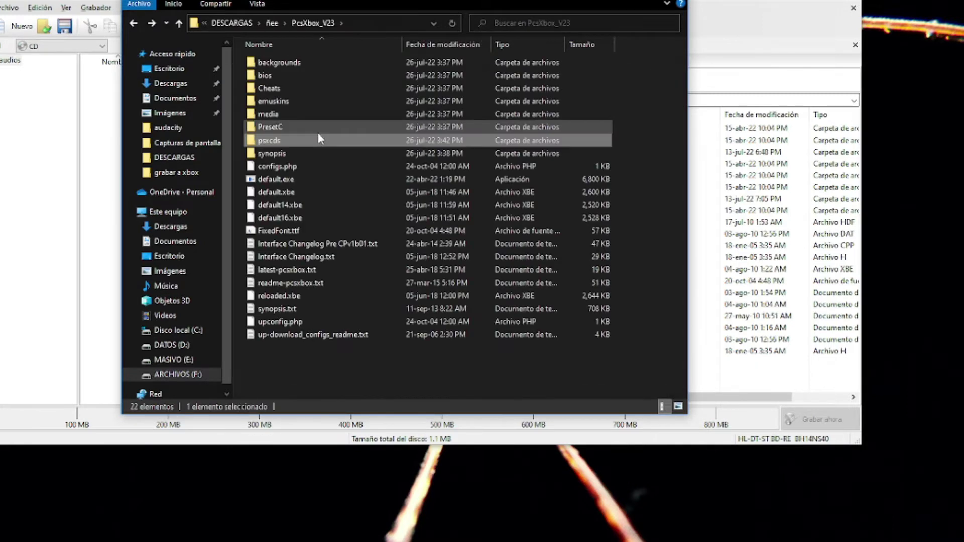
drag(317, 353, 261, 58)
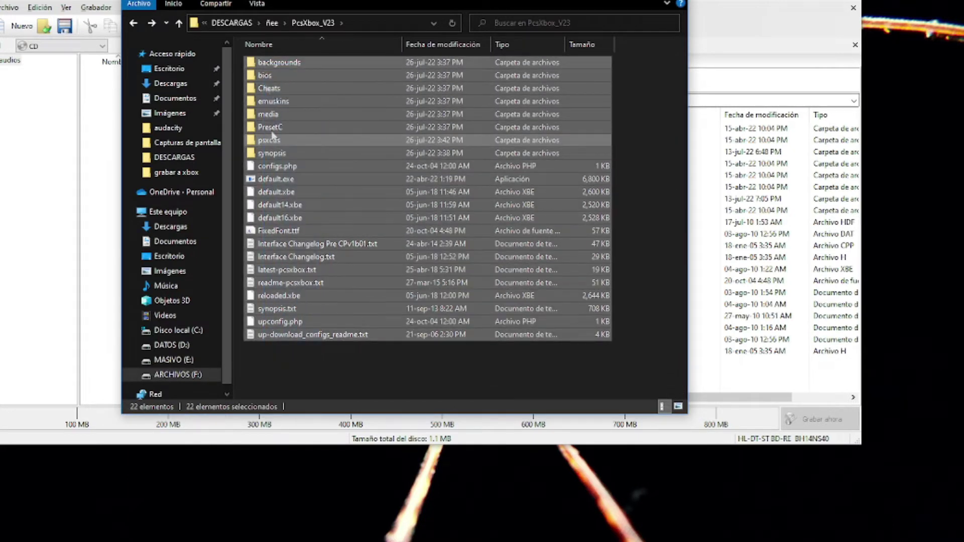
key(alt+Up)
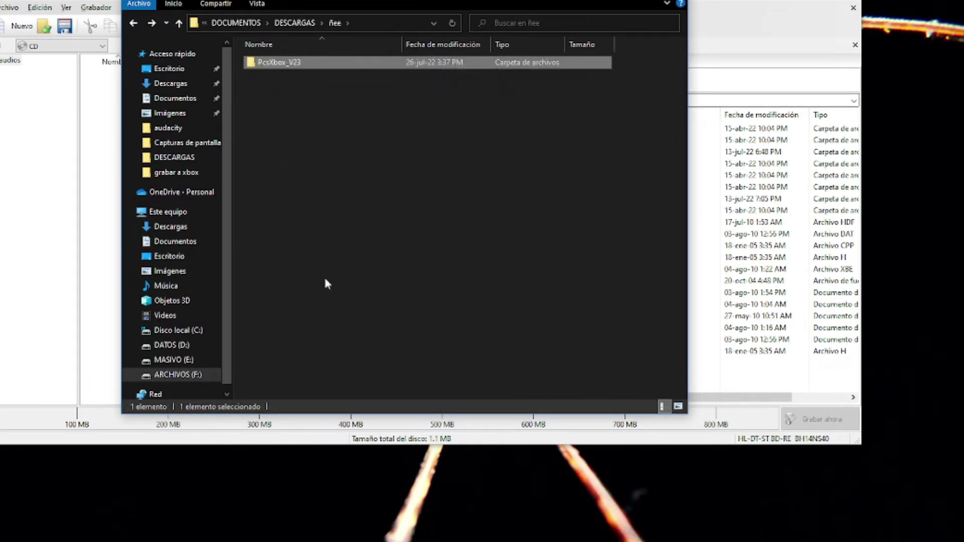
click(319, 237)
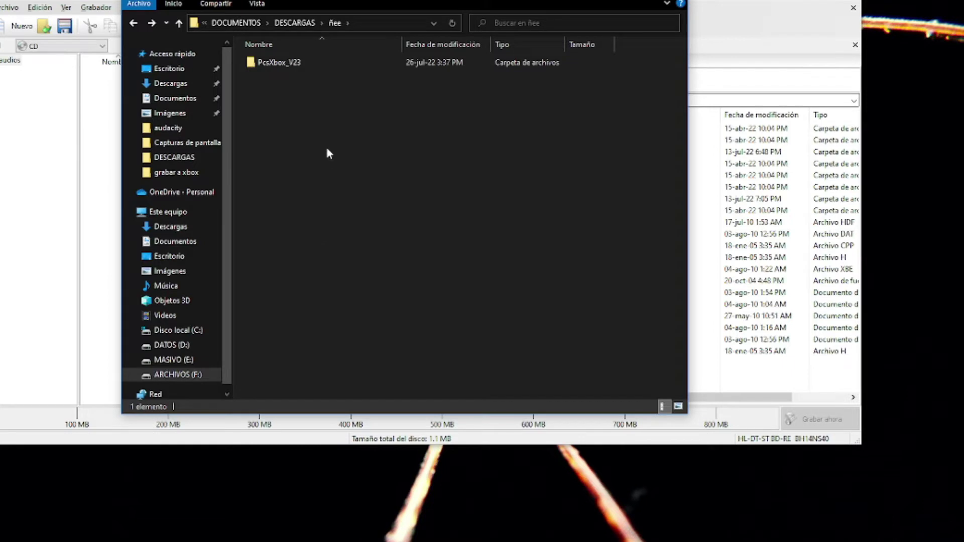
click(284, 61)
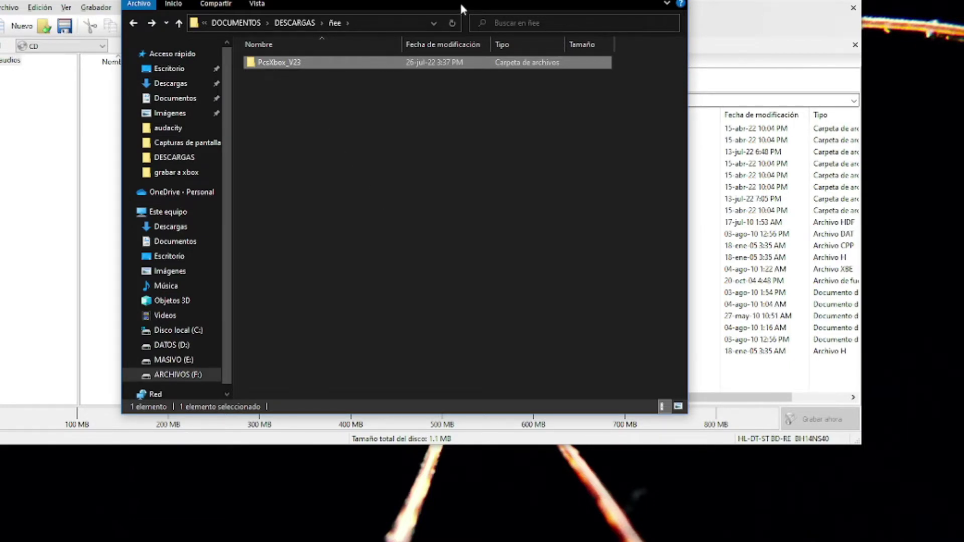
Switch to Nero Burning ROM and browse to the F:\DOCUMENTOS\DESCARGAS\ñee folder in its file explorer.
click(117, 199)
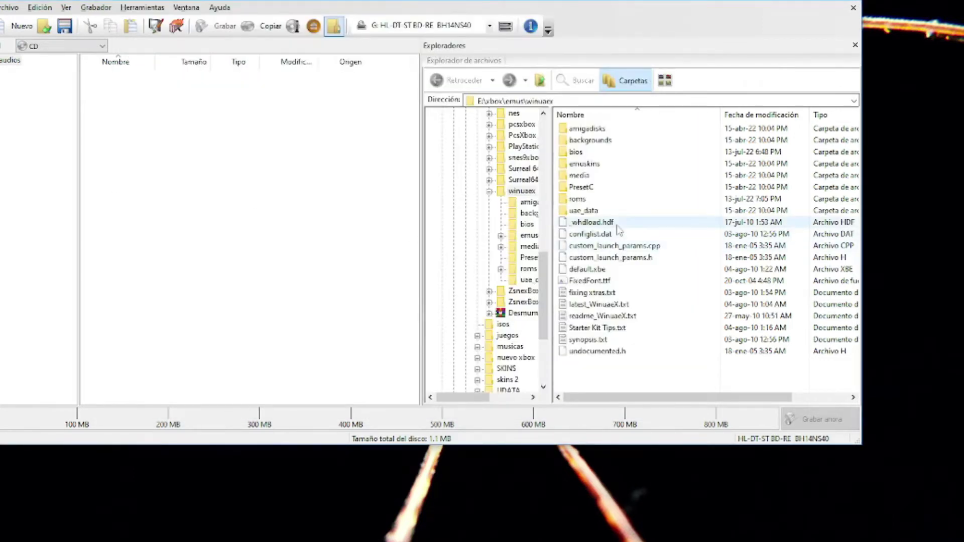
scroll(543, 285, up, 10)
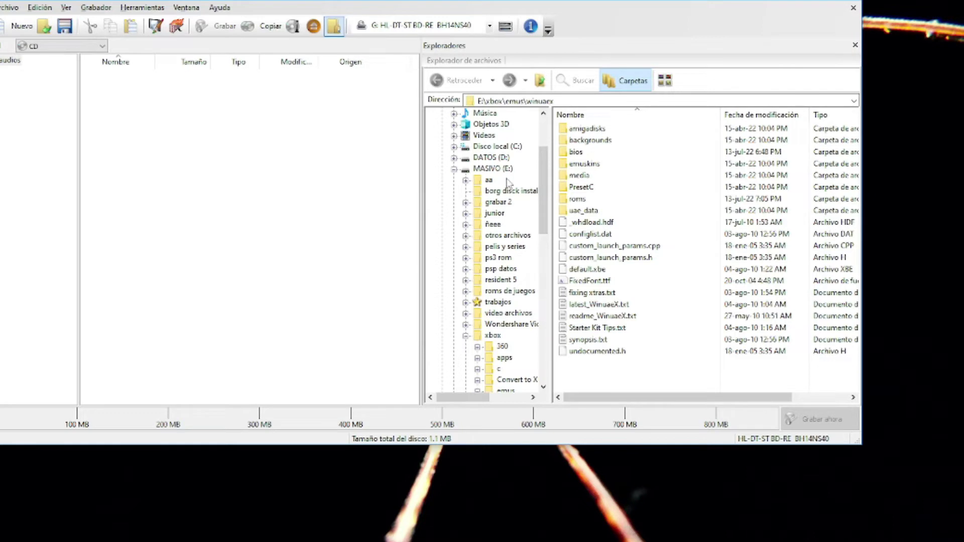
click(455, 170)
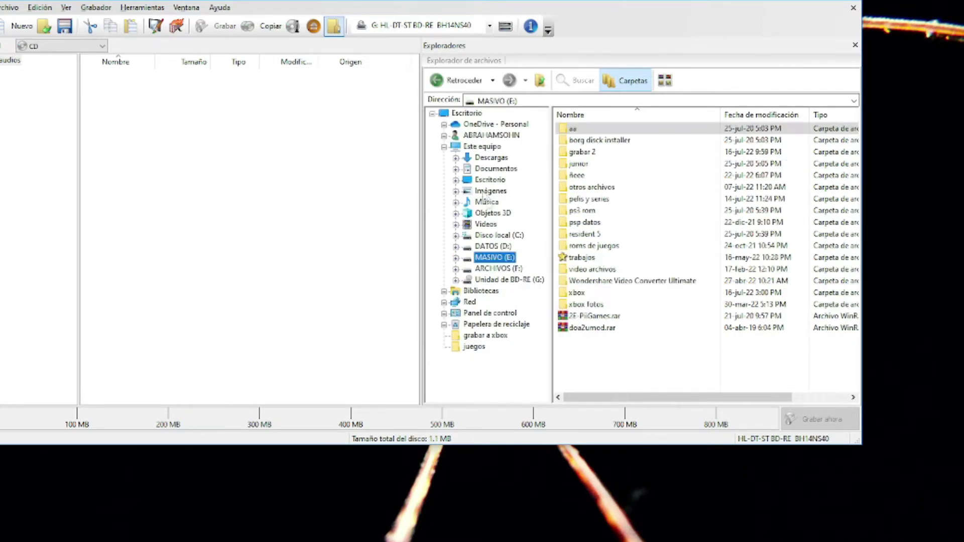
click(498, 269)
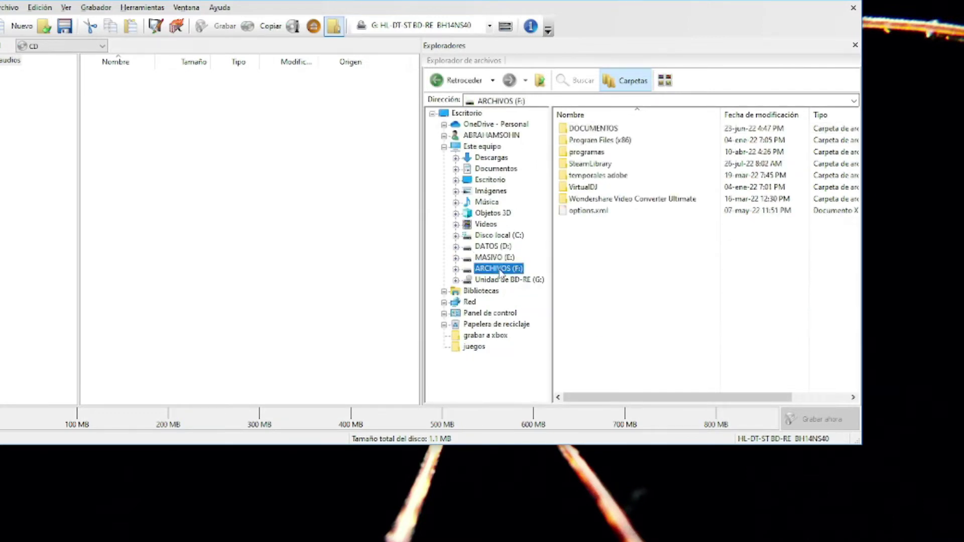
double_click(595, 129)
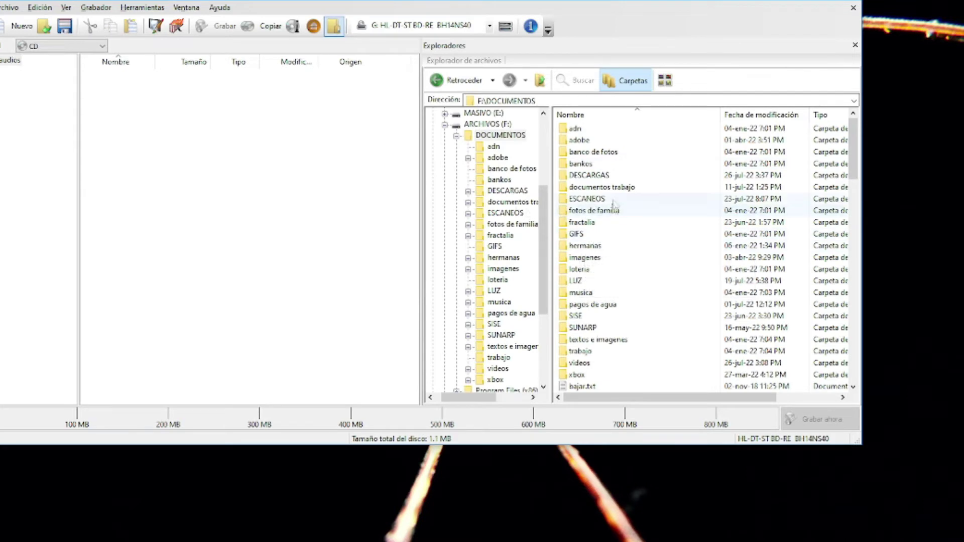
double_click(590, 174)
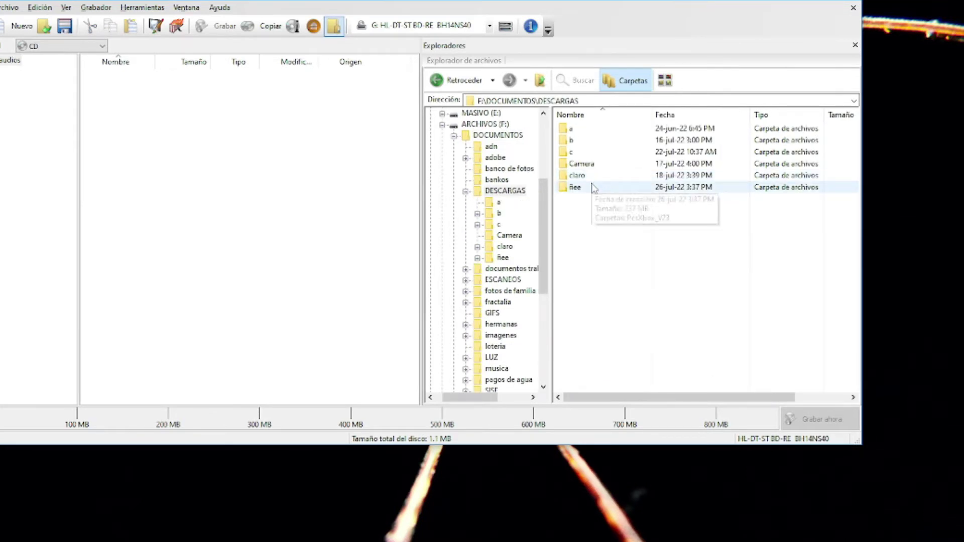
double_click(597, 188)
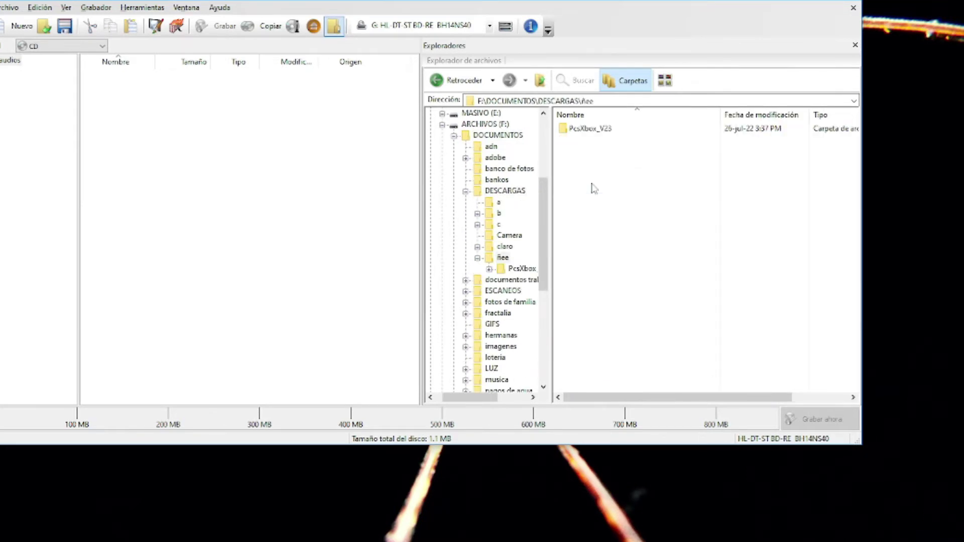
Add all the folders and files inside the PcsXbox_V23 folder to the root of the CD compilation.
double_click(592, 129)
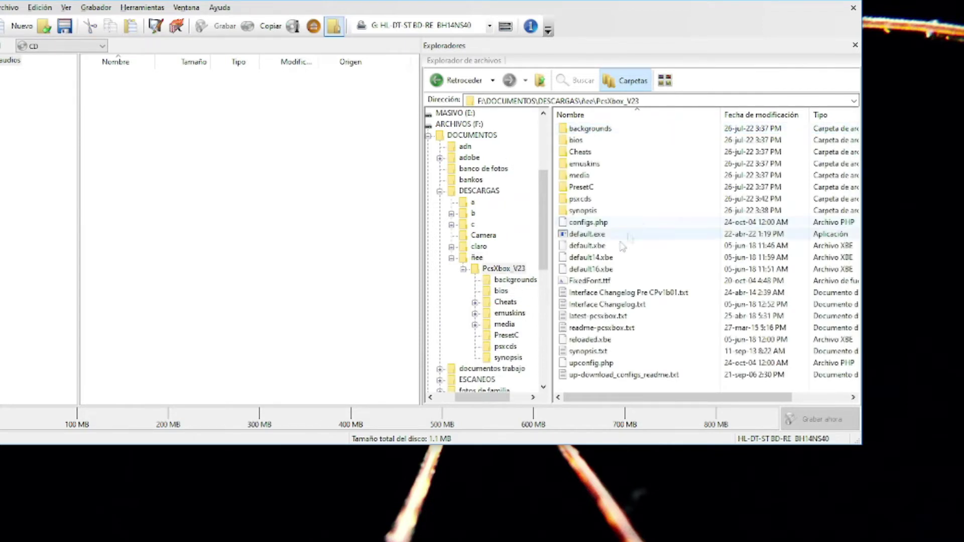
drag(619, 385, 263, 144)
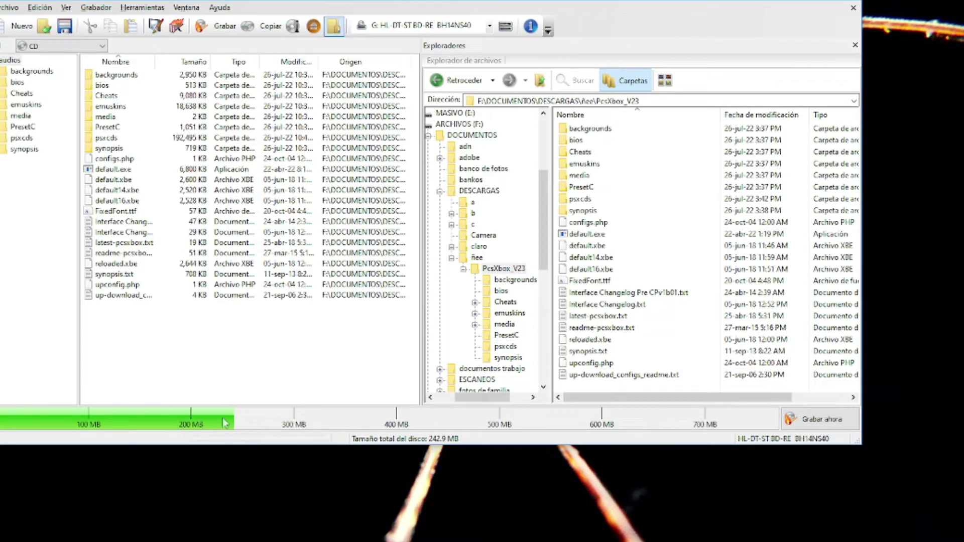
mouse_move(229, 427)
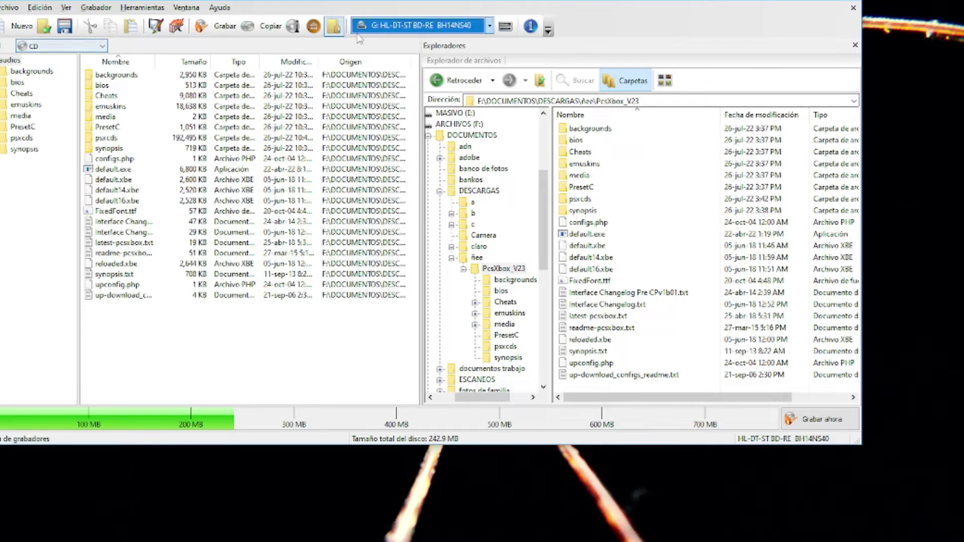
Review the recording speed choices, keep 4x (600 KB/s) and start burning the CD-ROM (UDF) compilation.
click(220, 28)
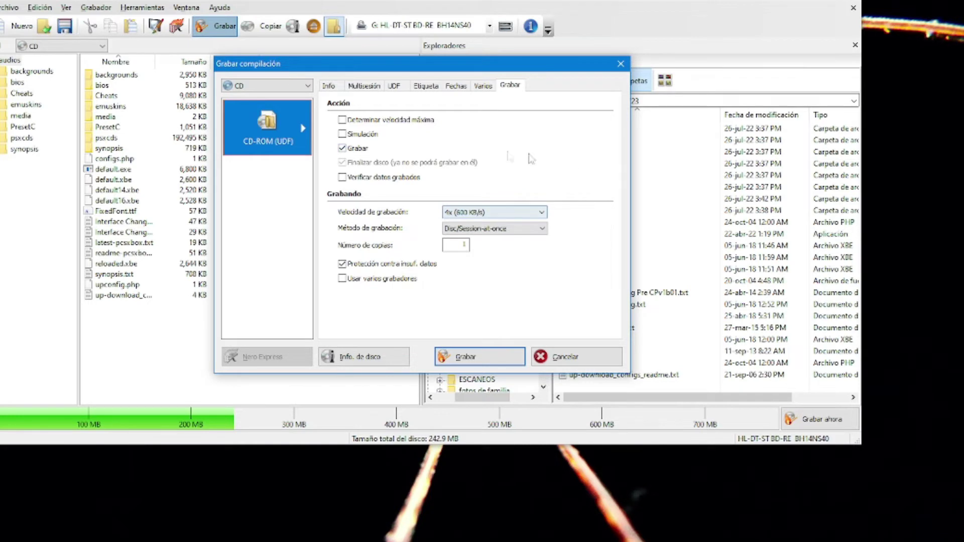
click(538, 213)
click(539, 215)
click(547, 216)
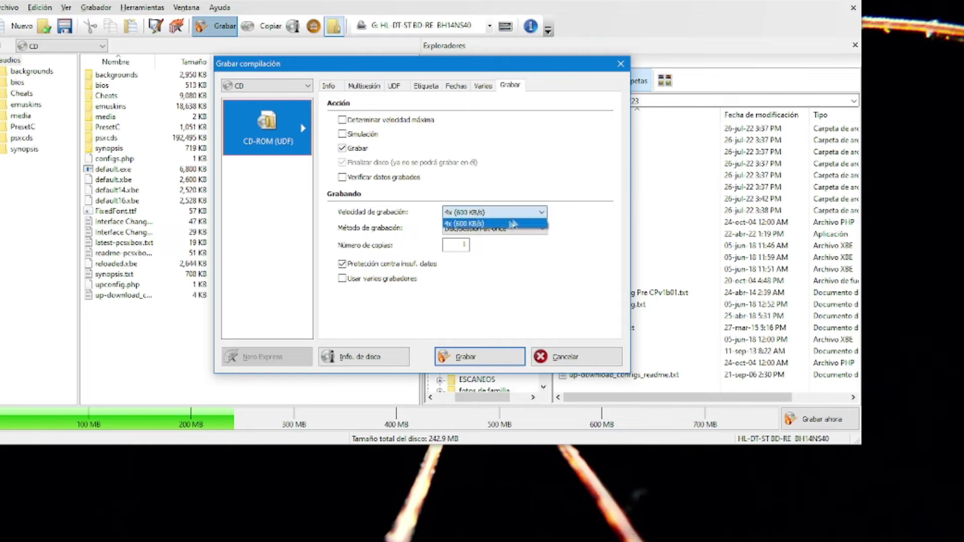
click(593, 217)
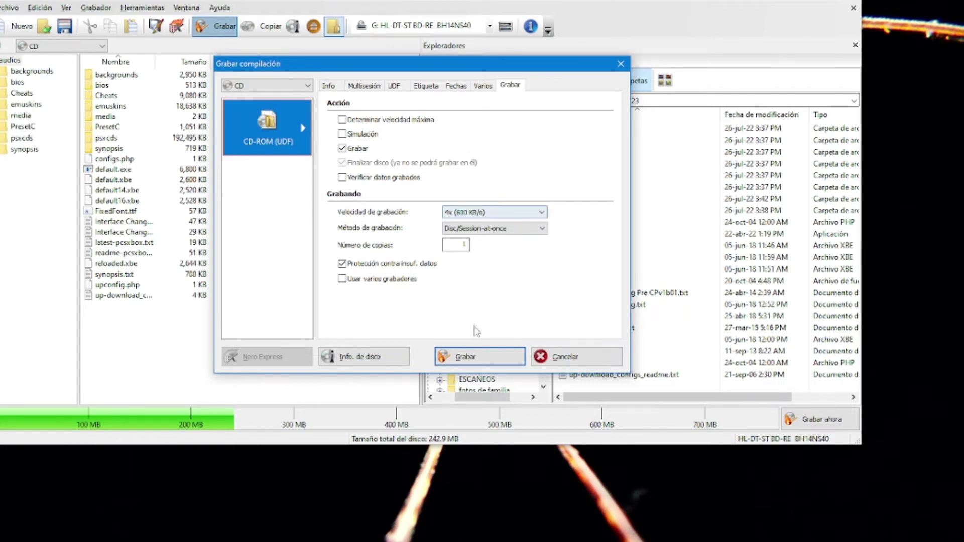
click(483, 360)
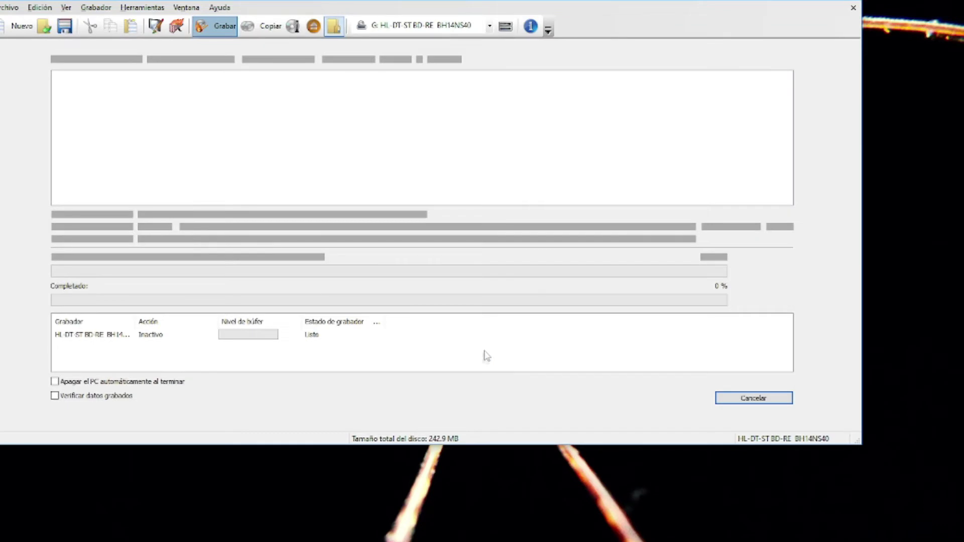